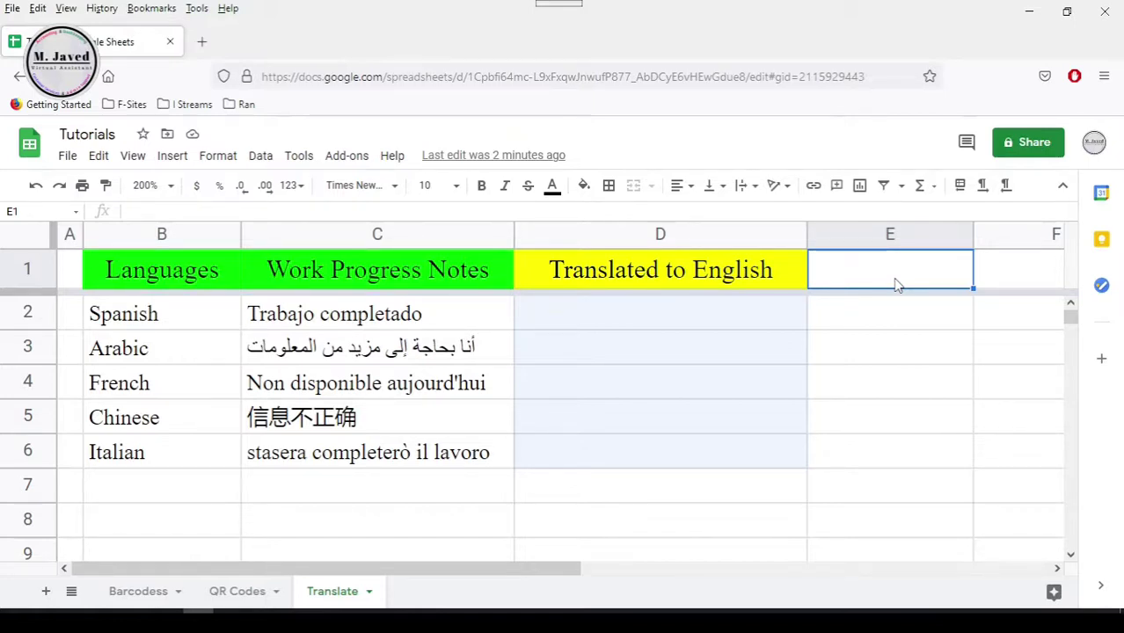
Start a GOOGLETRANSLATE formula in D2 with C2 as the text and empty quotes for the source language.
left_click(724, 325)
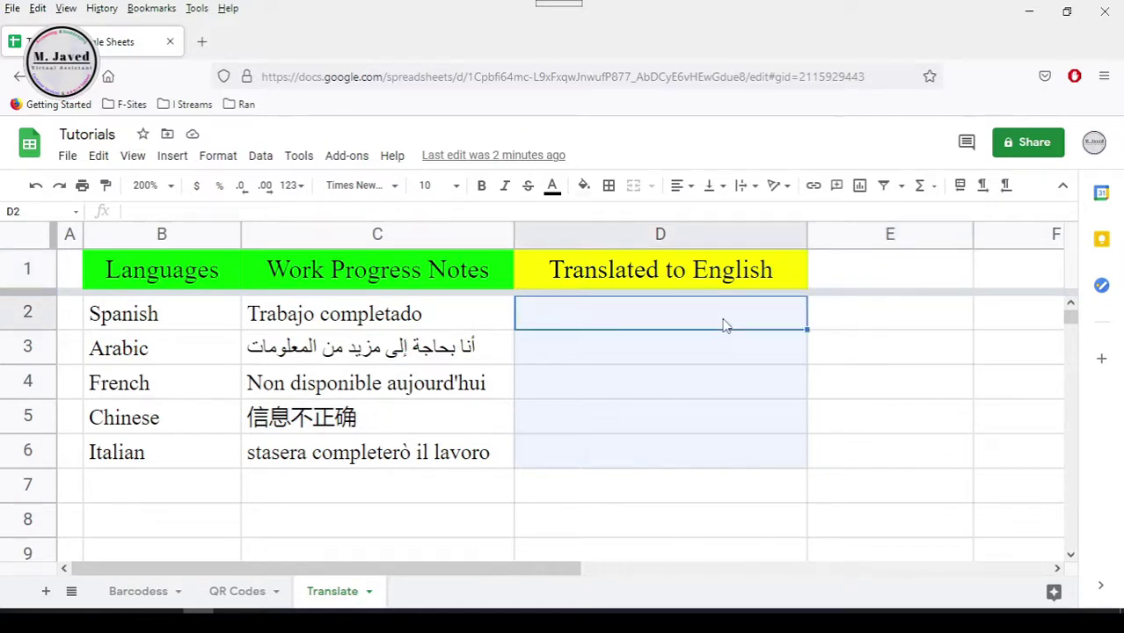
type("=GoogleT")
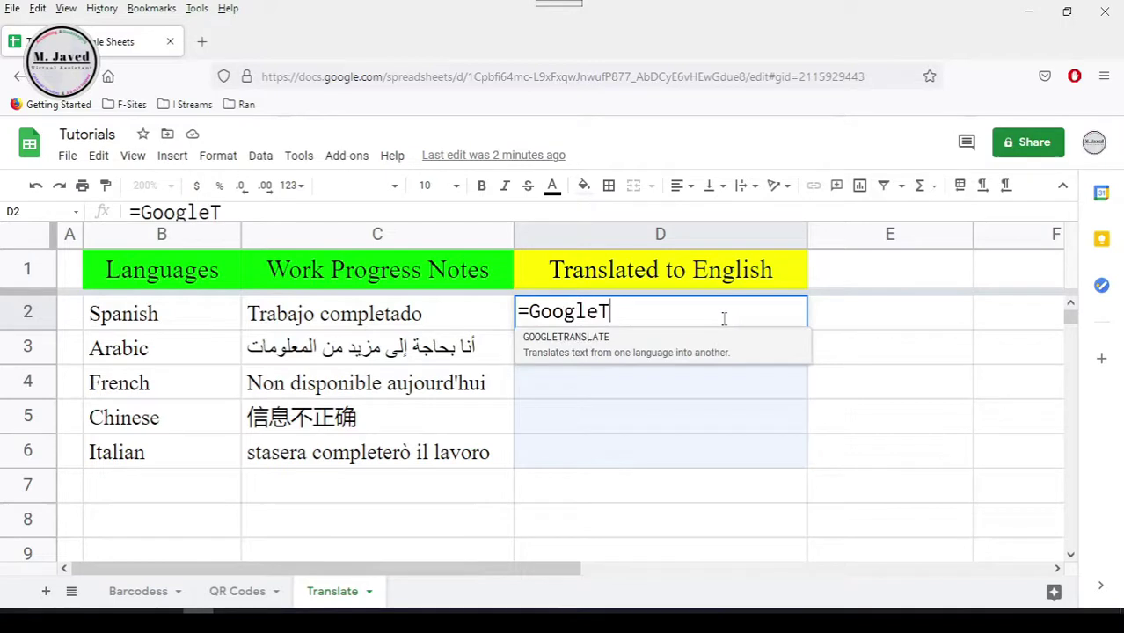
left_click(591, 347)
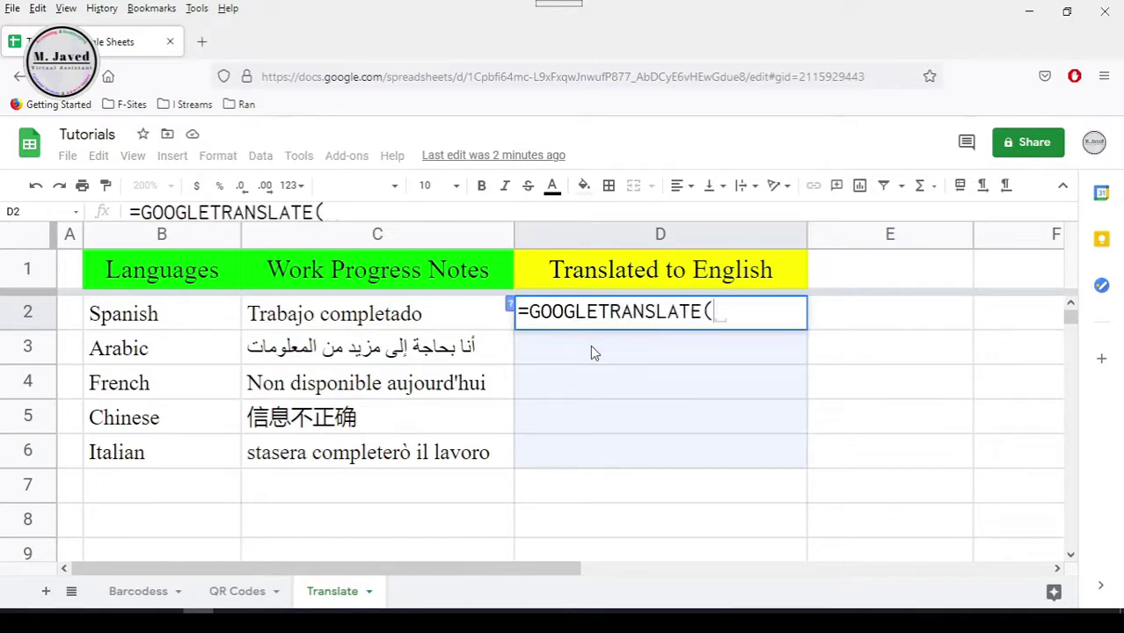
left_click(509, 308)
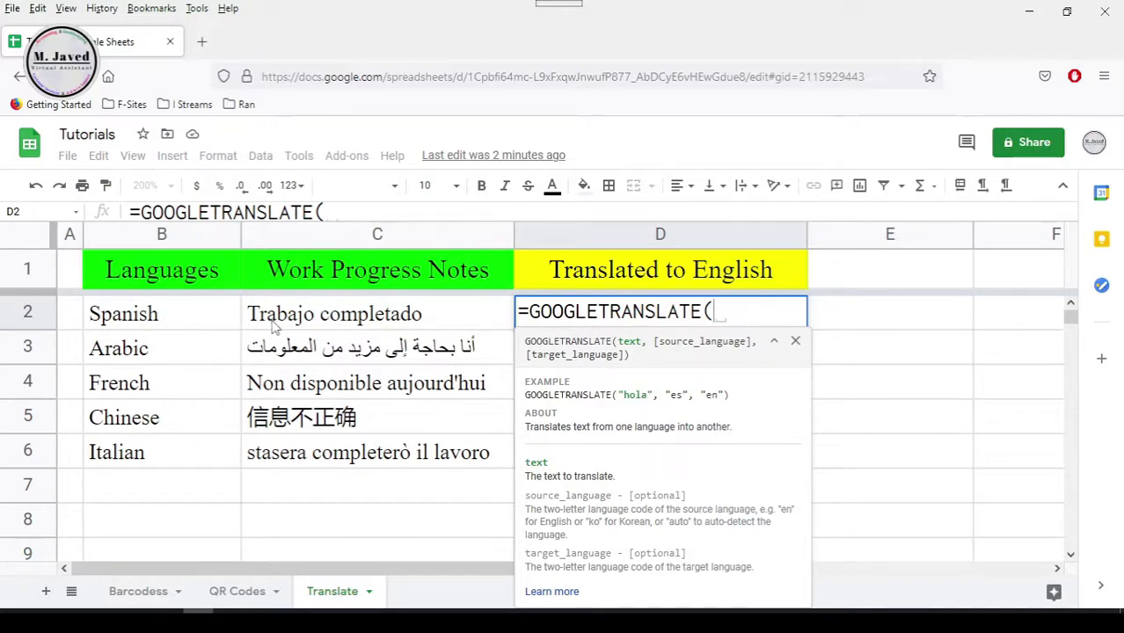
left_click(418, 325)
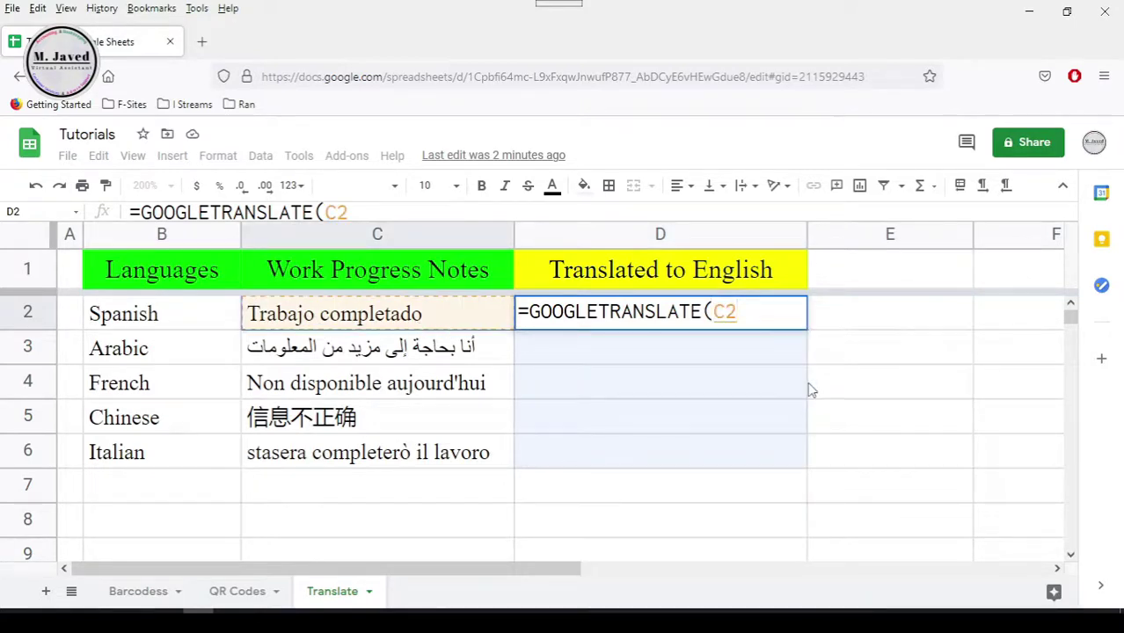
type(",")
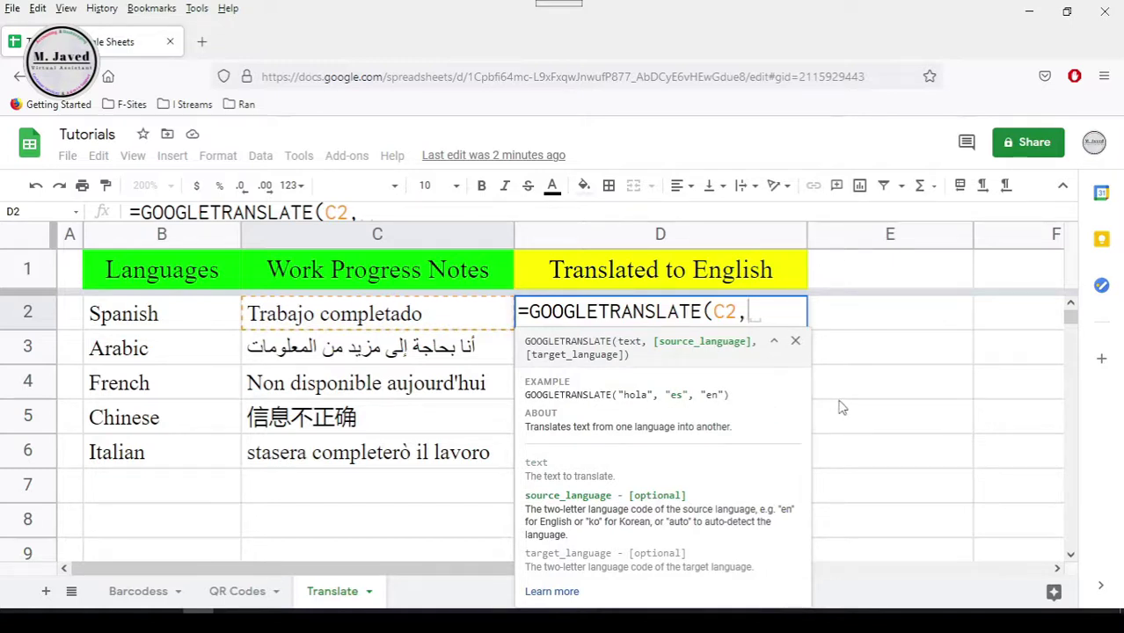
type("\"\"")
left_click(760, 308)
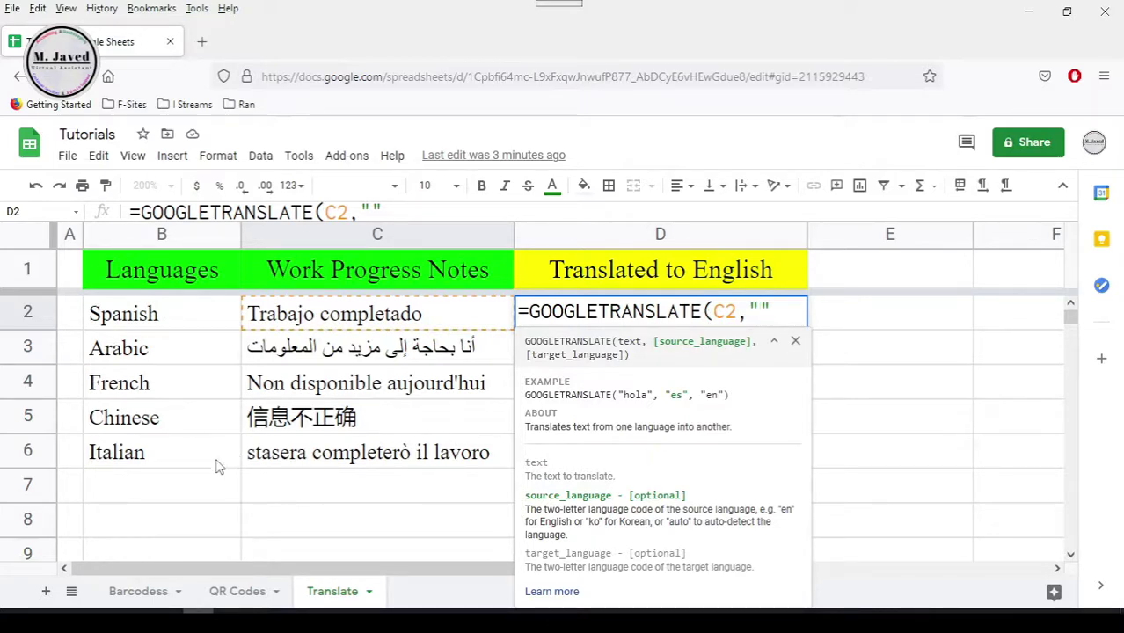
Look up the ISO code for Spanish in the language code list and return to the spreadsheet.
key("alt+Tab")
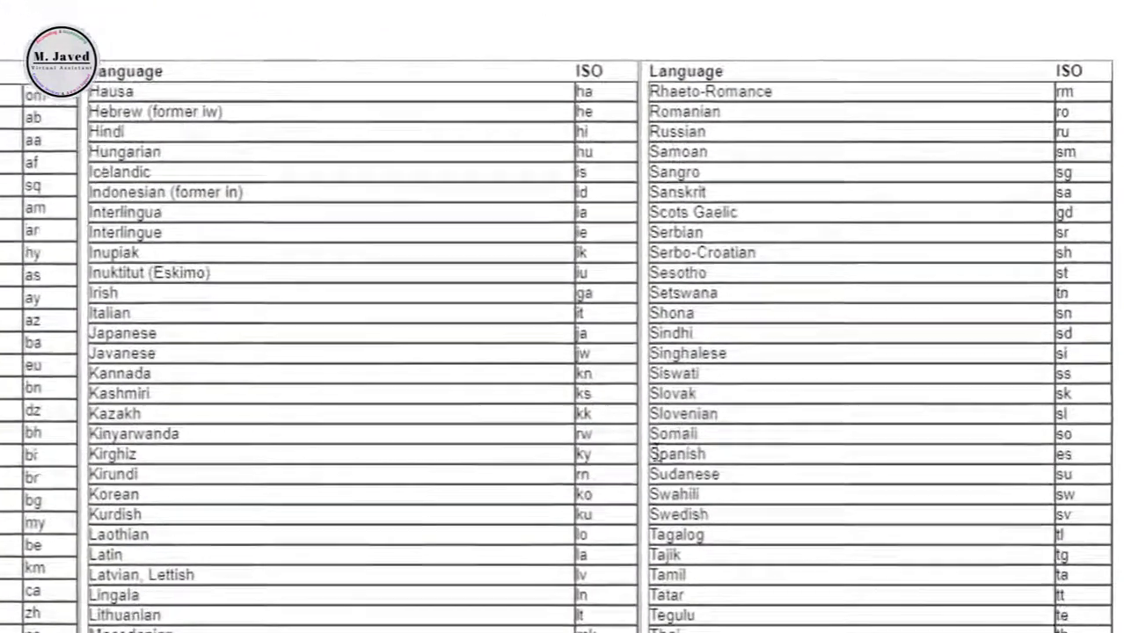
left_click_drag(726, 475, 1063, 478)
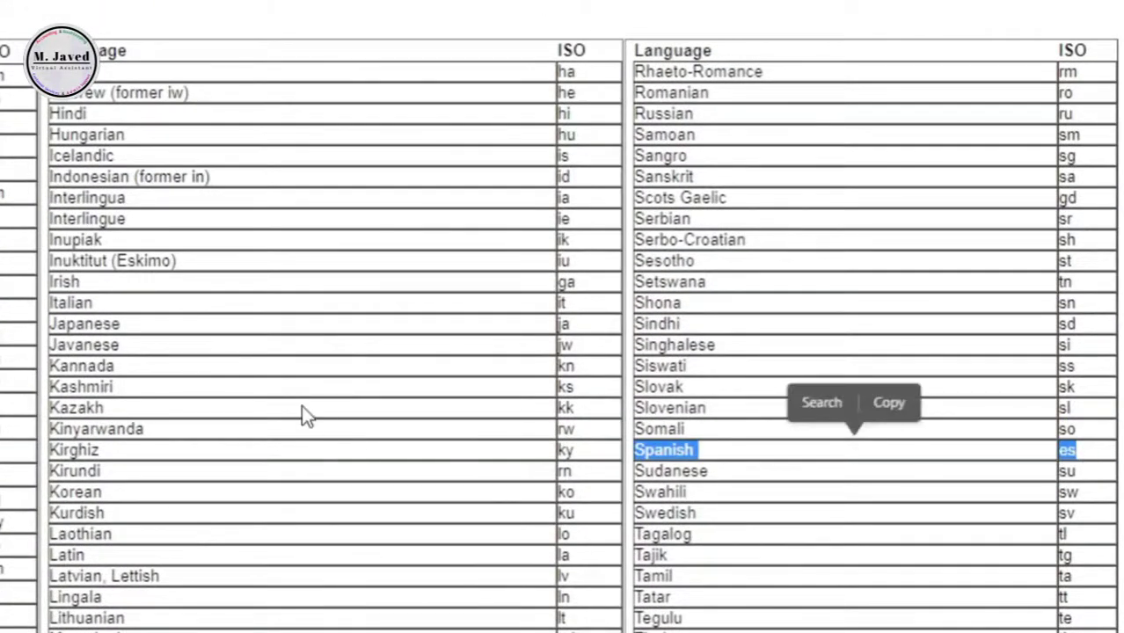
left_click(284, 375)
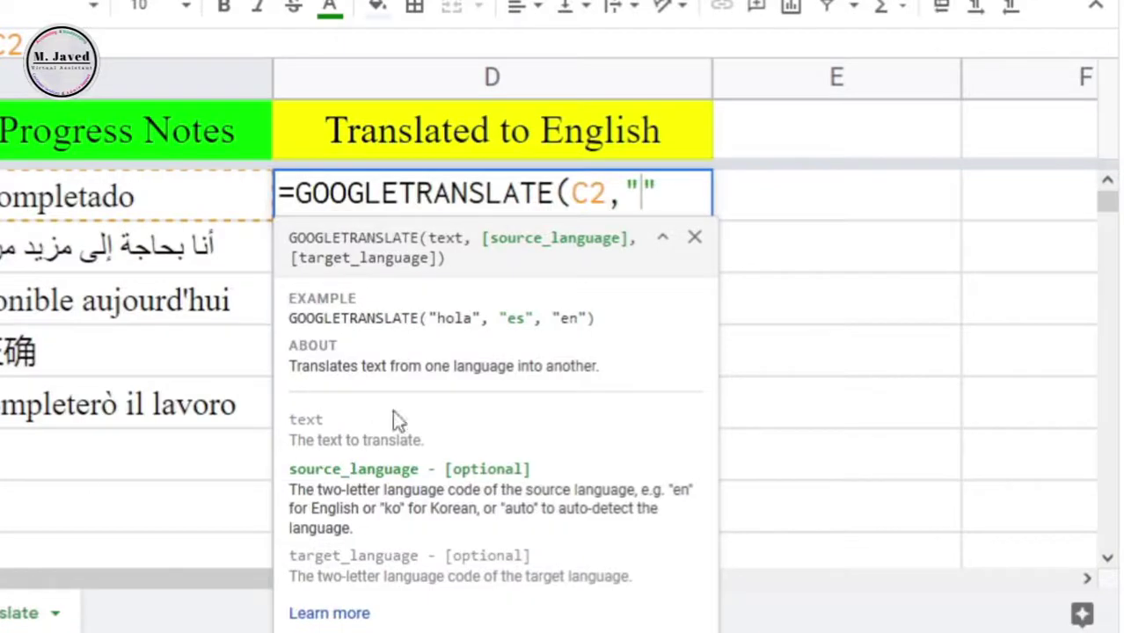
Complete the D2 formula with "es" as the source language and "en" as the target language.
type("es\",")
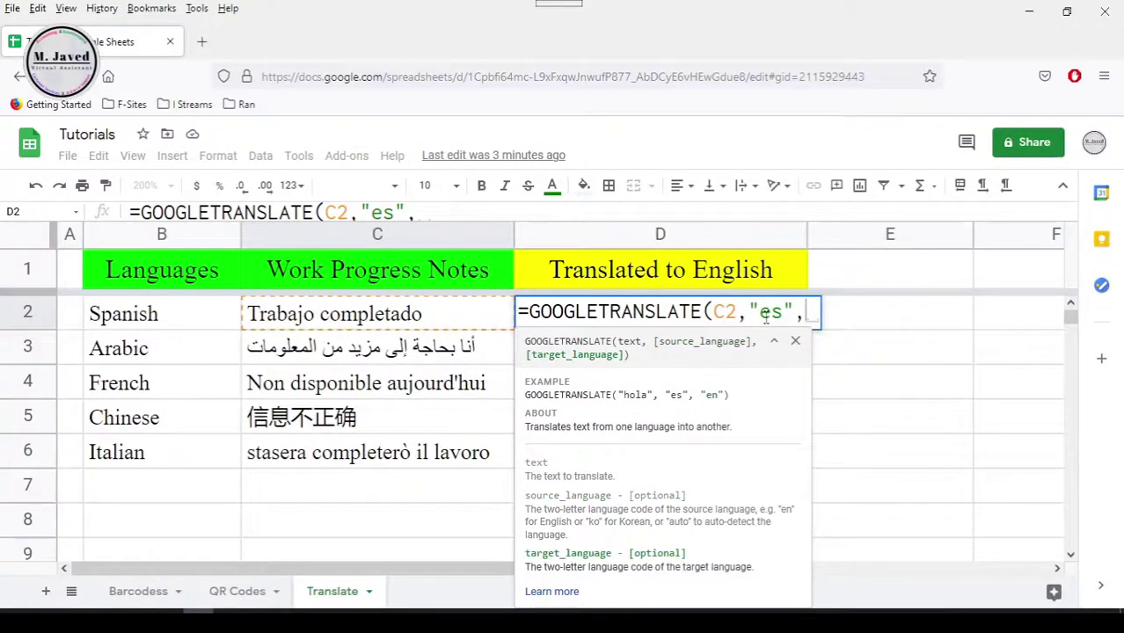
type("\"\"")
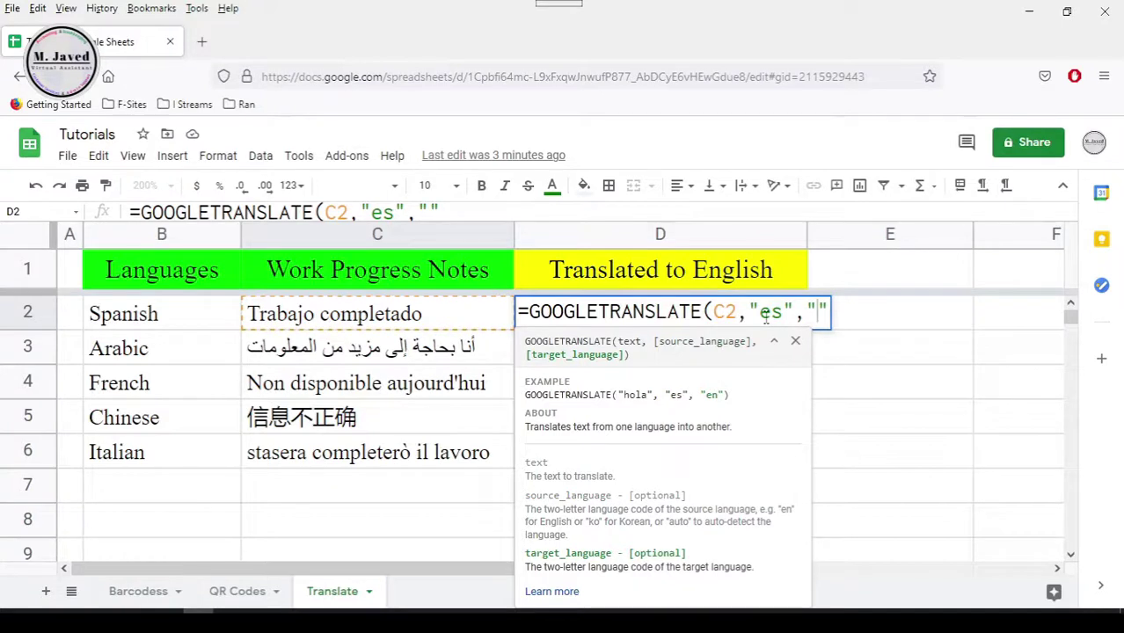
type("en")
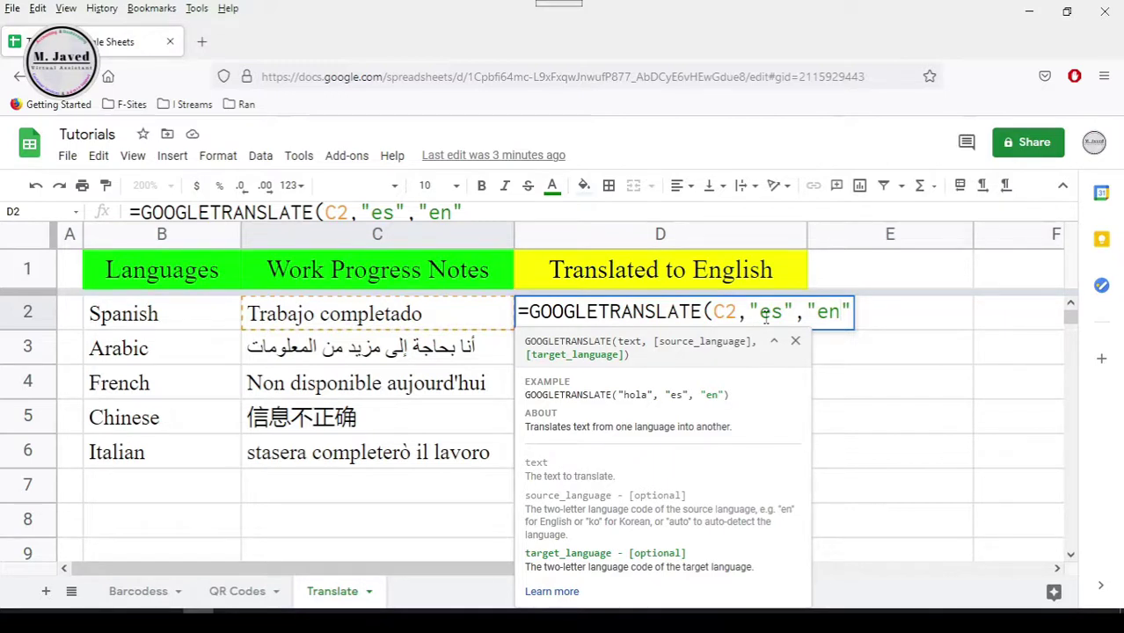
key("Return")
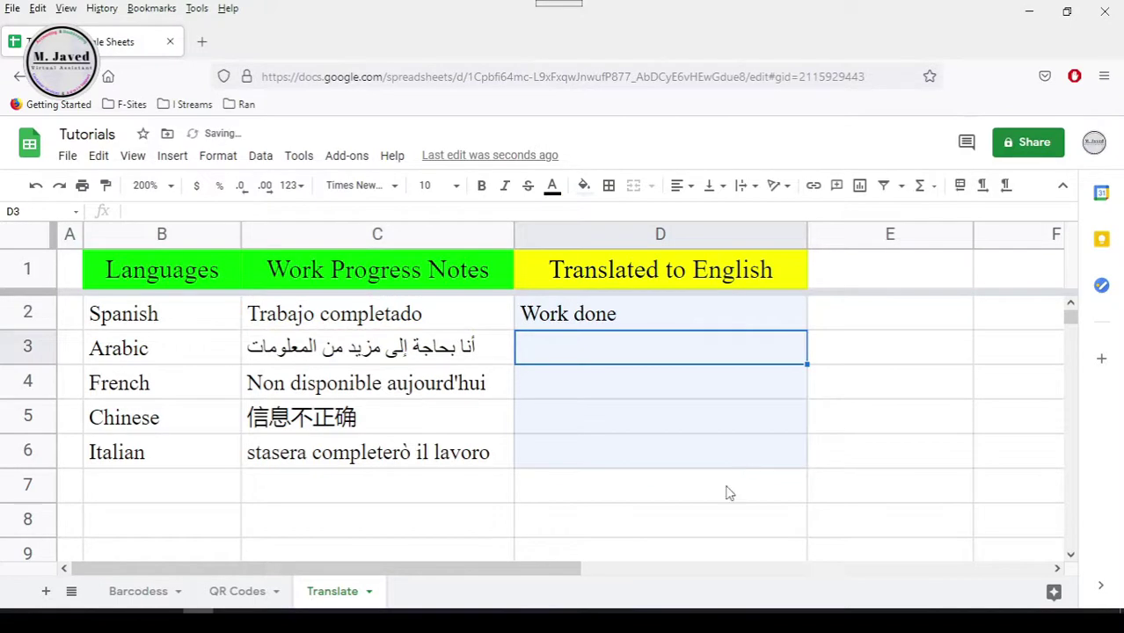
left_click(714, 519)
left_click(660, 318)
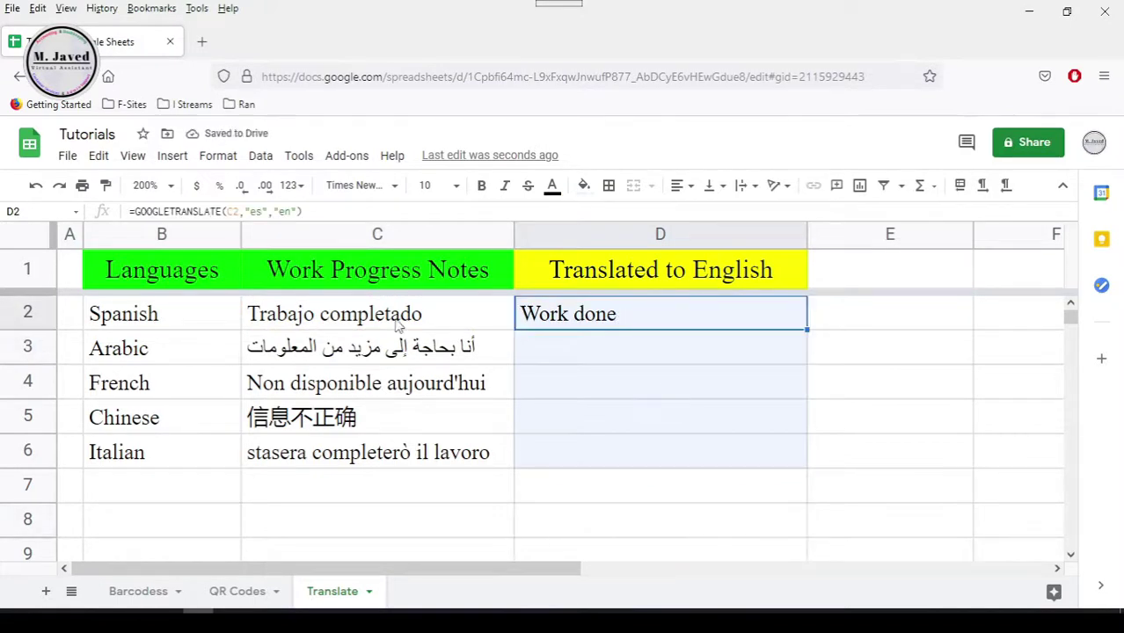
left_click(671, 353)
type("=googletr")
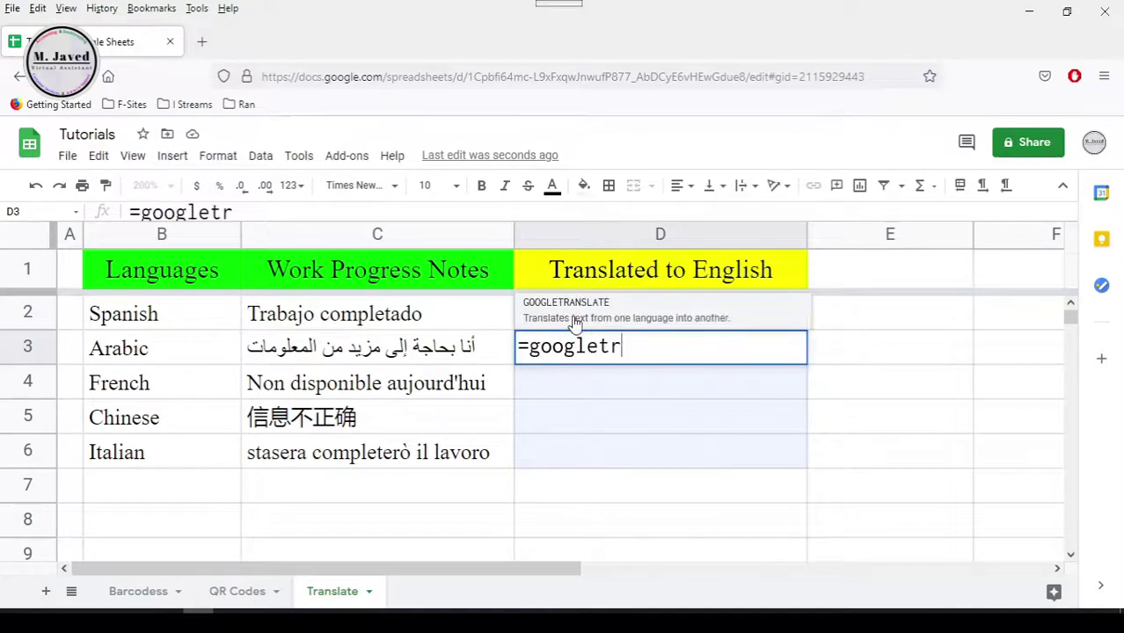
left_click(573, 322)
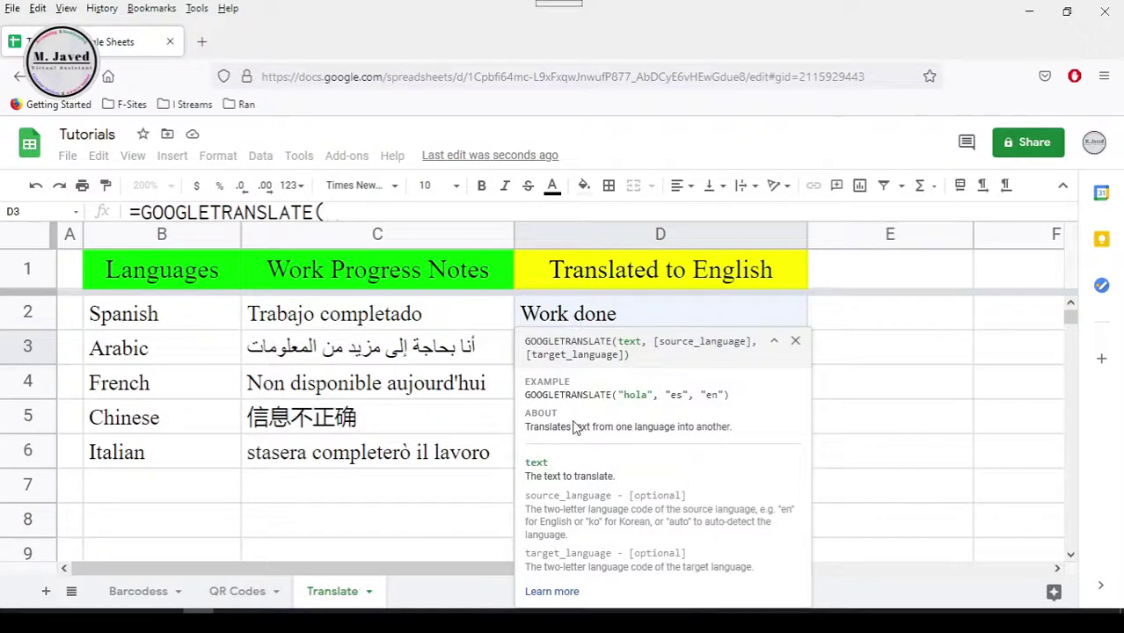
left_click(848, 389)
key("BackSpace")
key("BackSpace")
key("BackSpace")
key("BackSpace")
key("BackSpace")
key("BackSpace")
key("BackSpace")
key("BackSpace")
key("BackSpace")
key("BackSpace")
key("BackSpace")
key("BackSpace")
key("BackSpace")
key("BackSpace")
key("BackSpace")
key("BackSpace")
key("BackSpace")
key("BackSpace")
key("BackSpace")
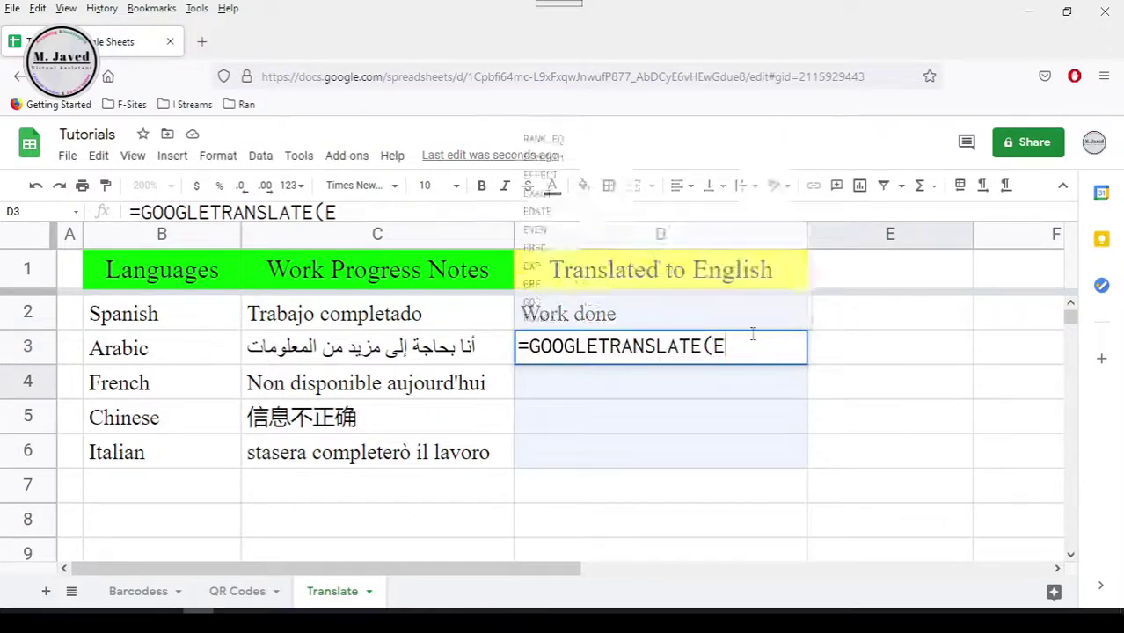
left_click(727, 384)
left_click(715, 325)
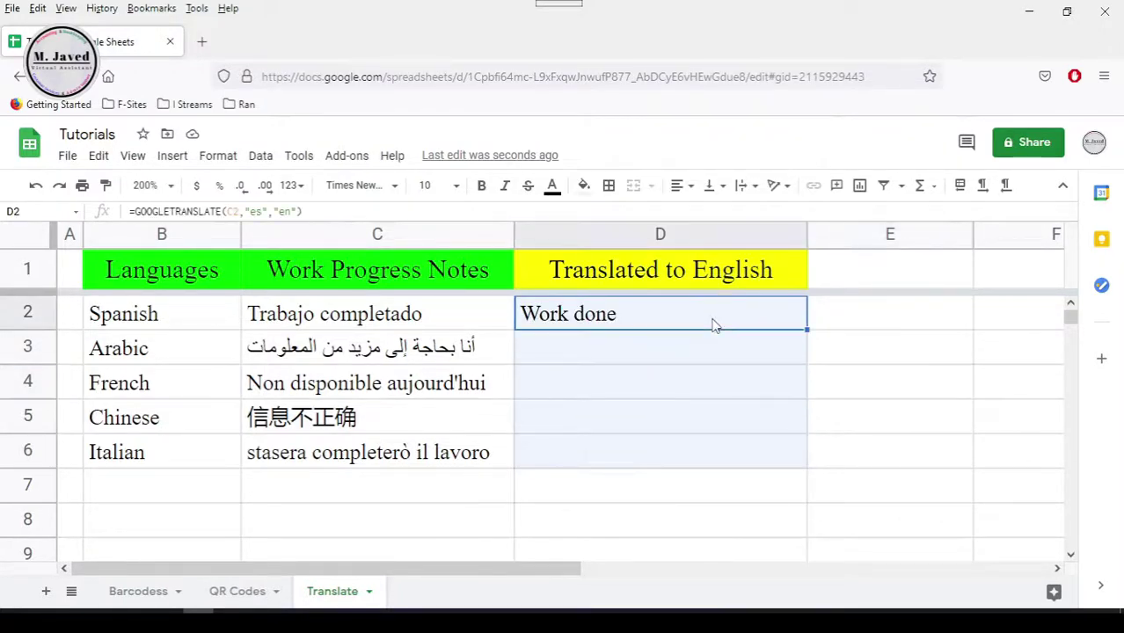
Set the source language in the D2 translation formula to "auto".
double_click(714, 326)
left_click(782, 314)
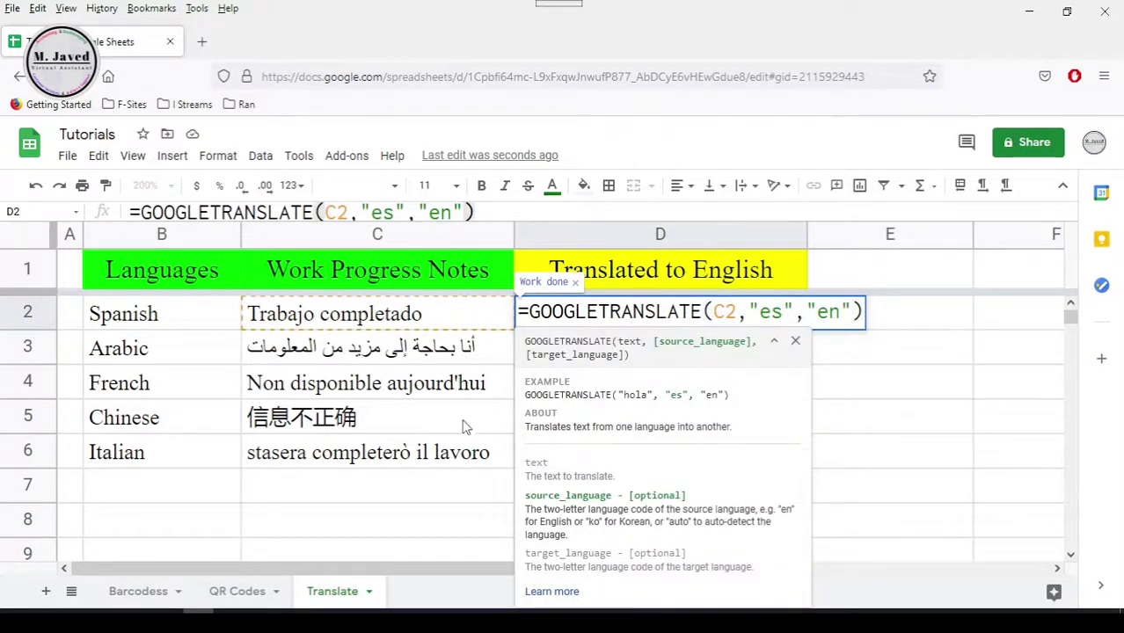
key("BackSpace")
key("BackSpace")
type("auto")
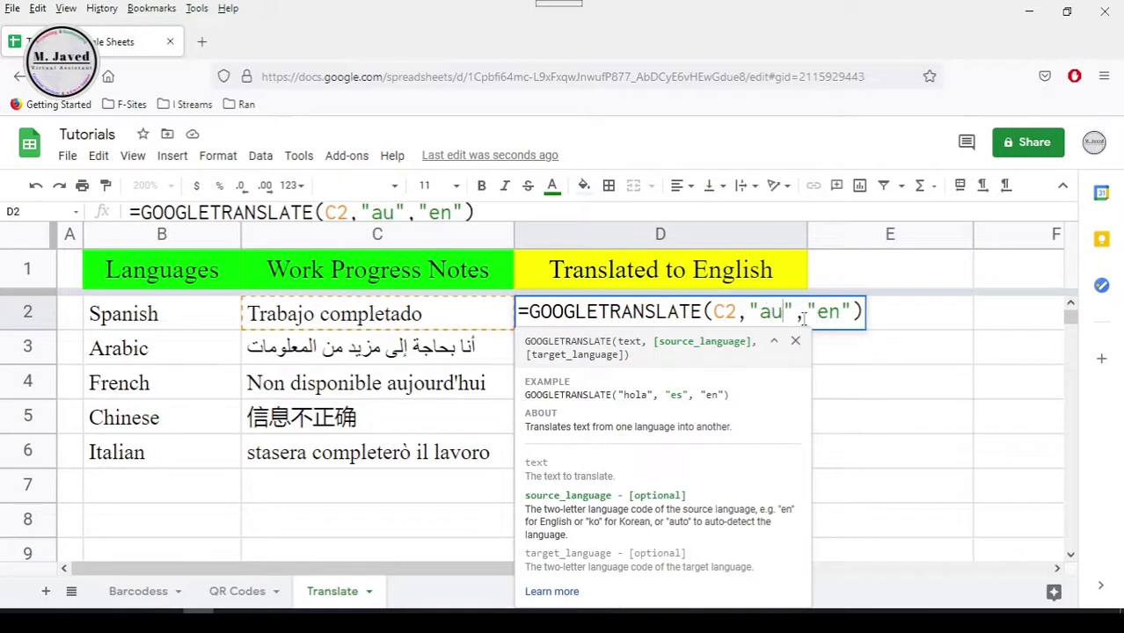
left_click(863, 312)
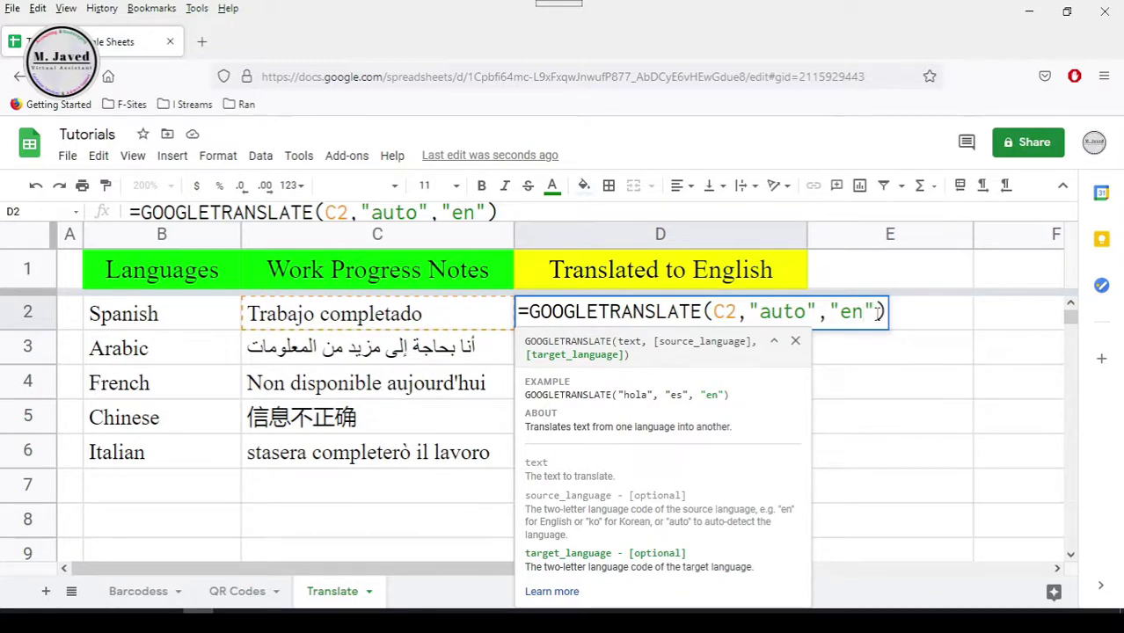
key("Return")
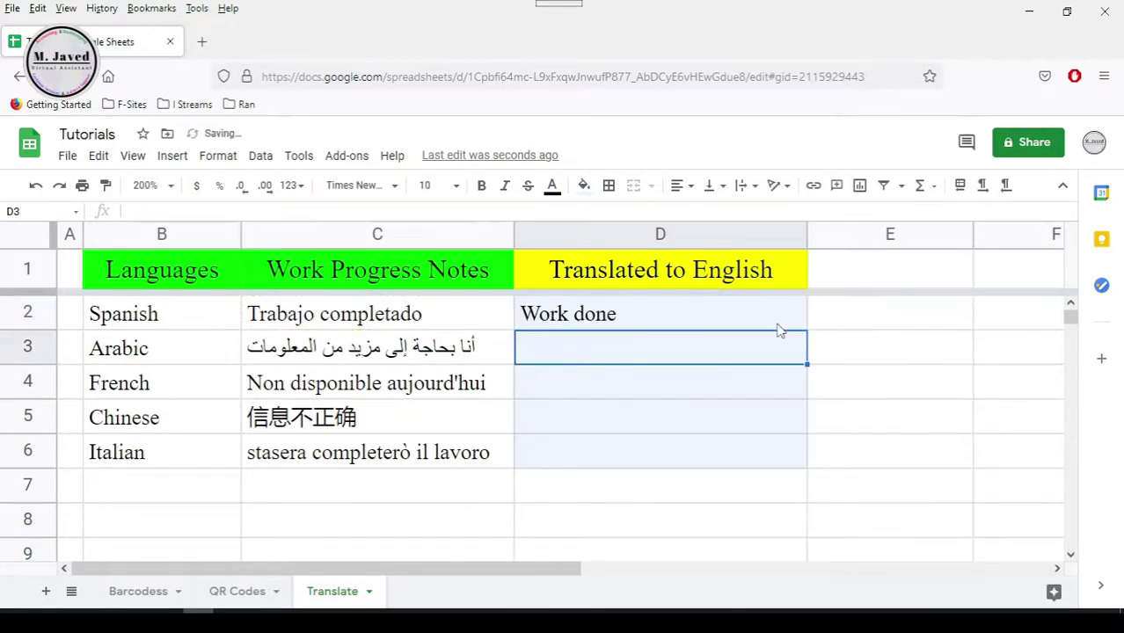
Fill the D2 translation formula down through D6 for the remaining work progress notes.
left_click(747, 324)
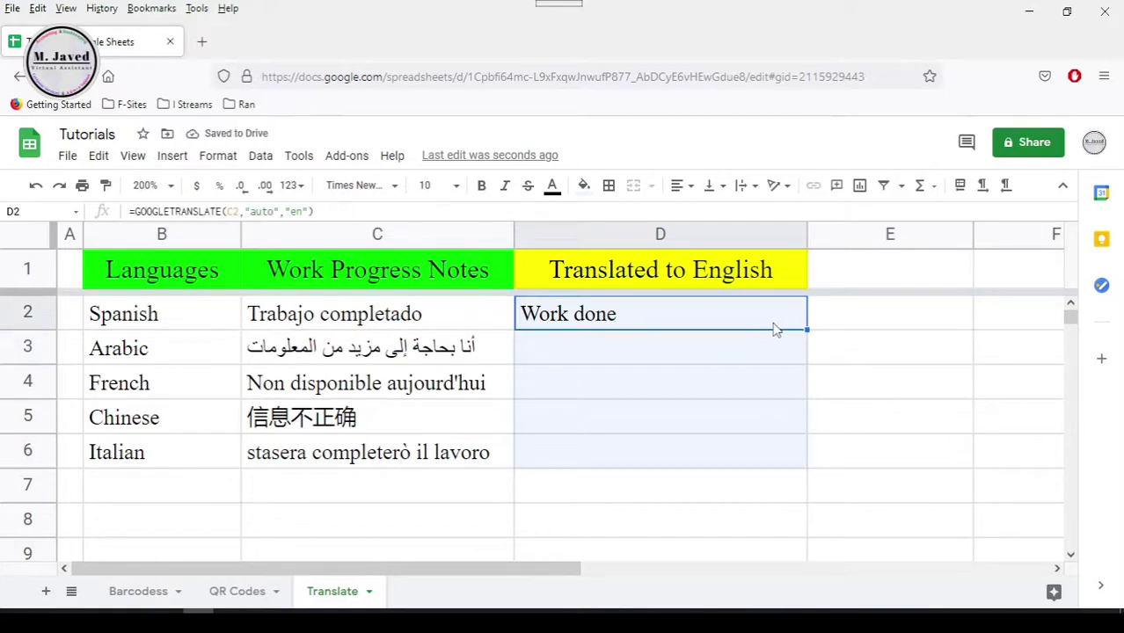
left_click_drag(807, 330, 803, 455)
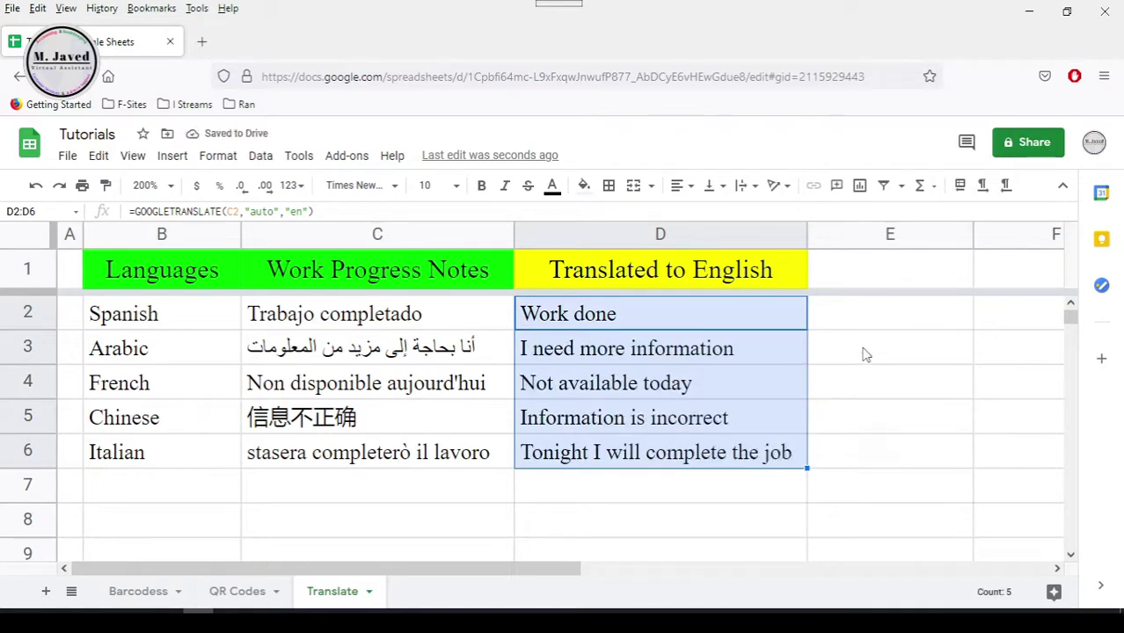
left_click(864, 350)
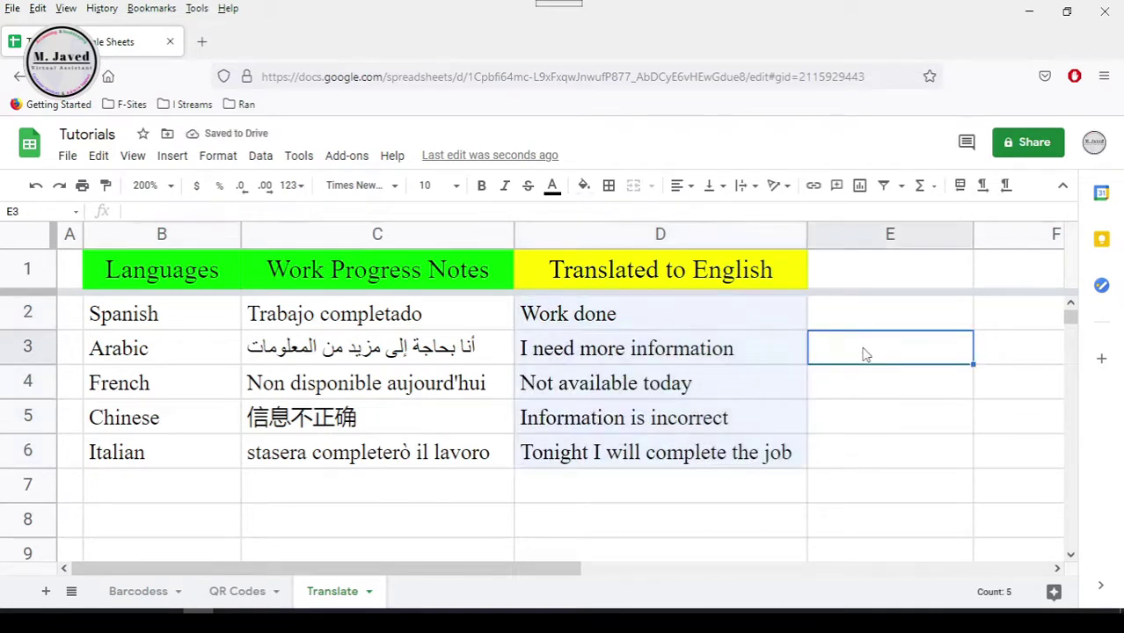
left_click(882, 278)
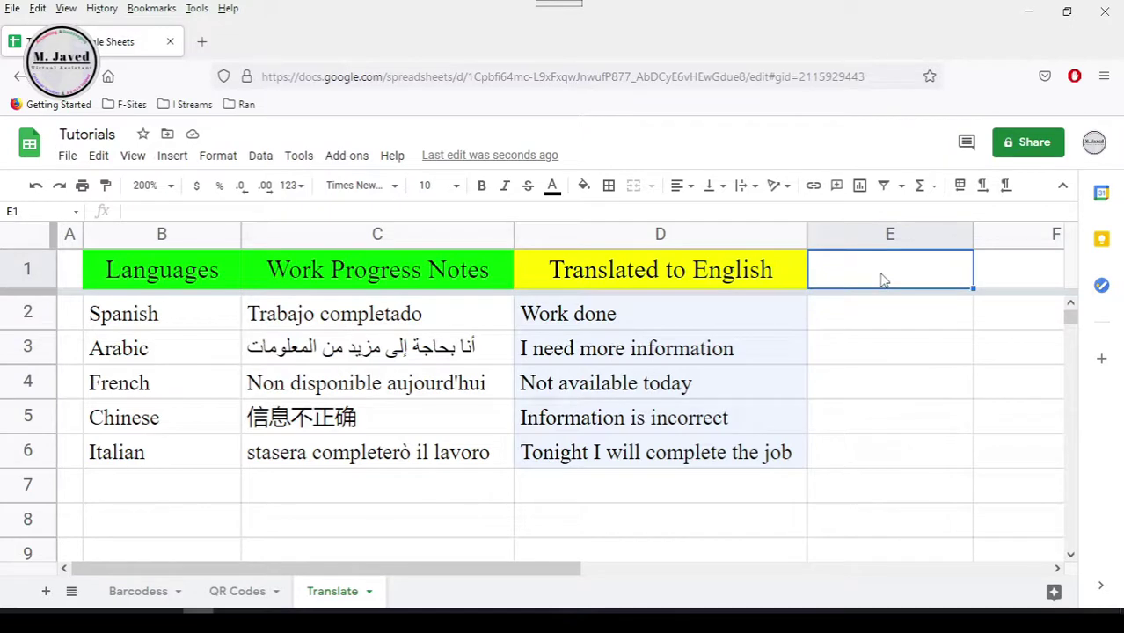